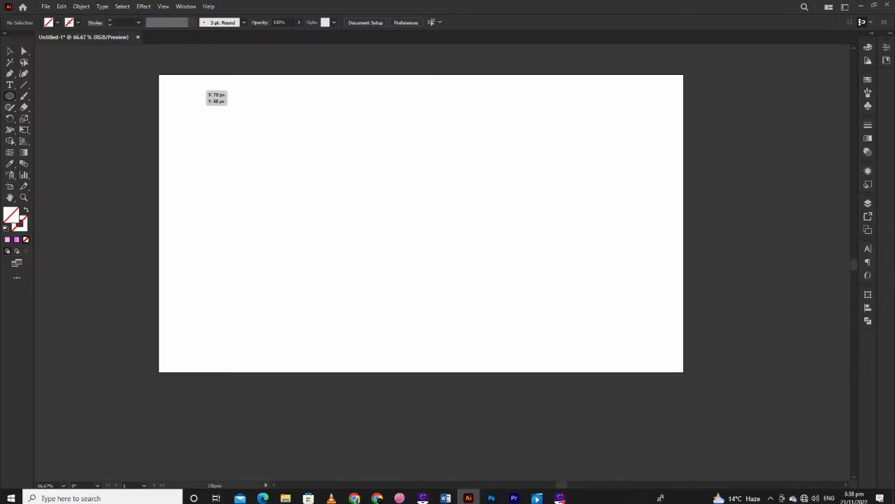
Draw a small circle near the artboard's top-left and give it a gradient fill
left_click_drag(177, 96, 201, 122)
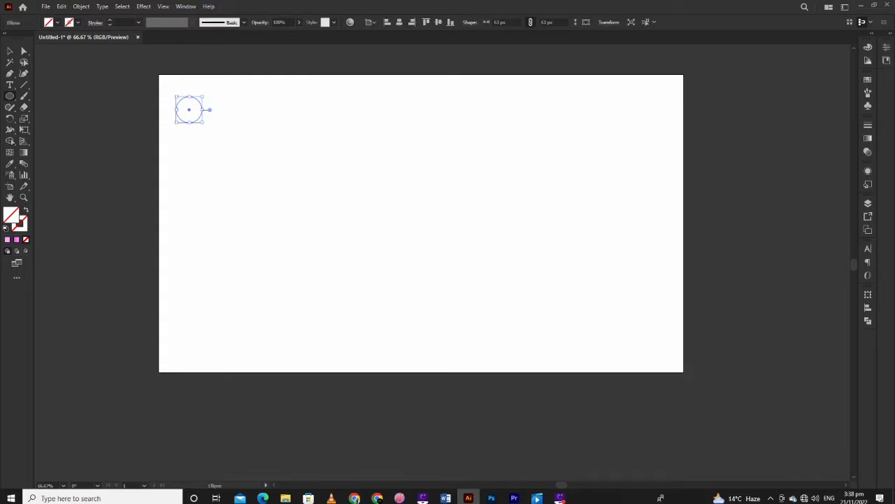
key("v")
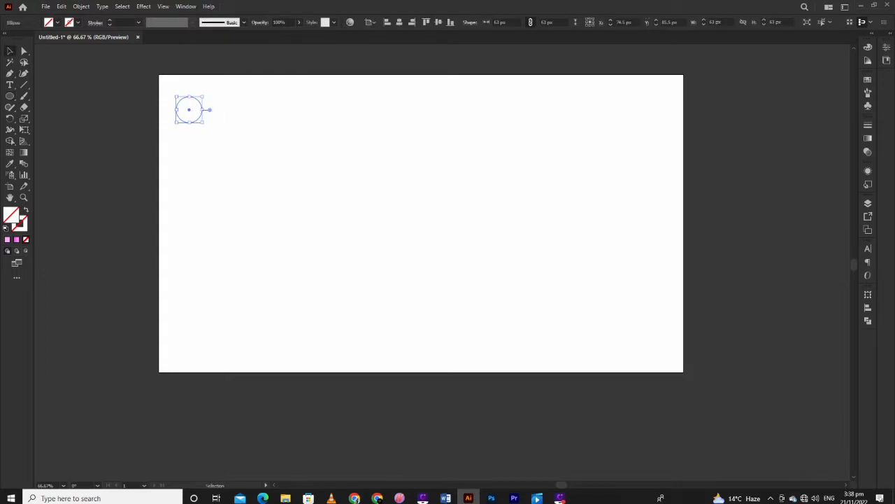
key("period")
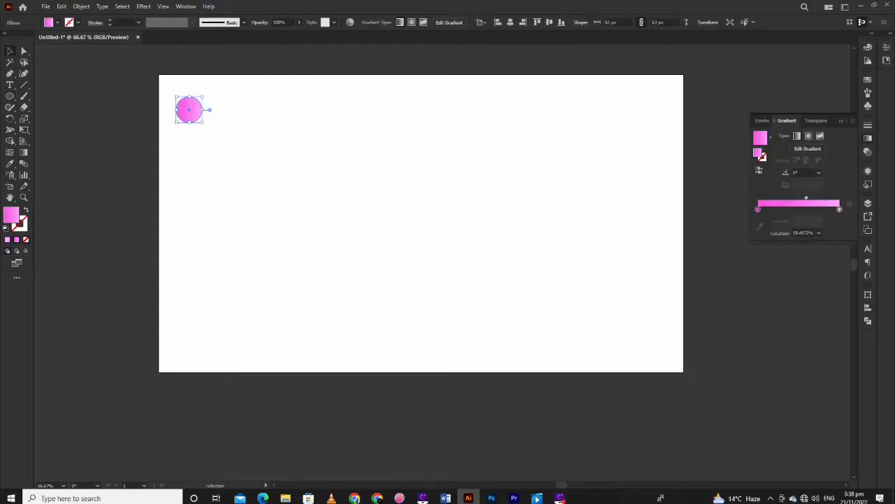
Set the gradient's starting stop to deep blue and its ending stop to light cyan-blue
left_click(757, 208)
double_click(758, 209)
left_click_drag(808, 245, 764, 244)
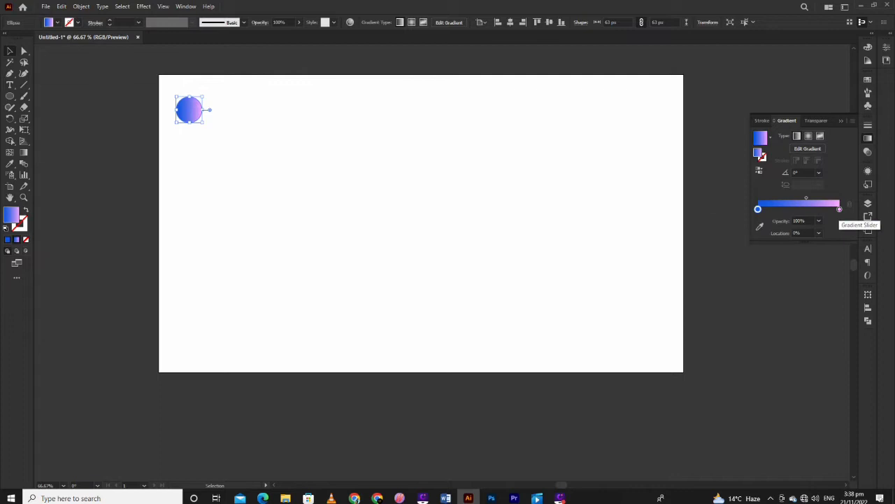
left_click(839, 209)
double_click(839, 209)
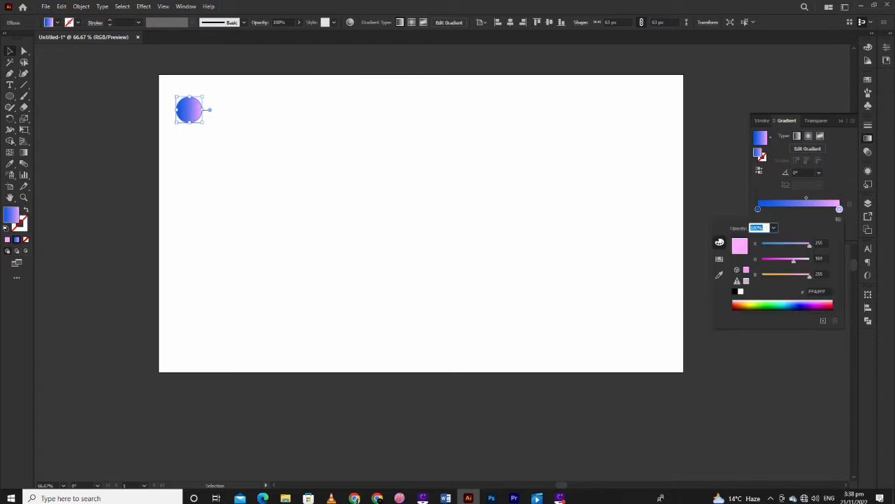
left_click_drag(809, 245, 774, 245)
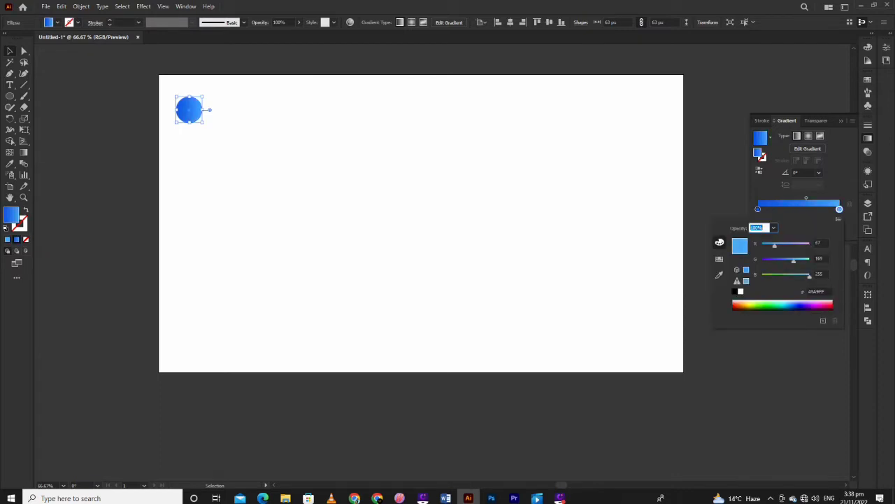
left_click_drag(799, 259, 802, 259)
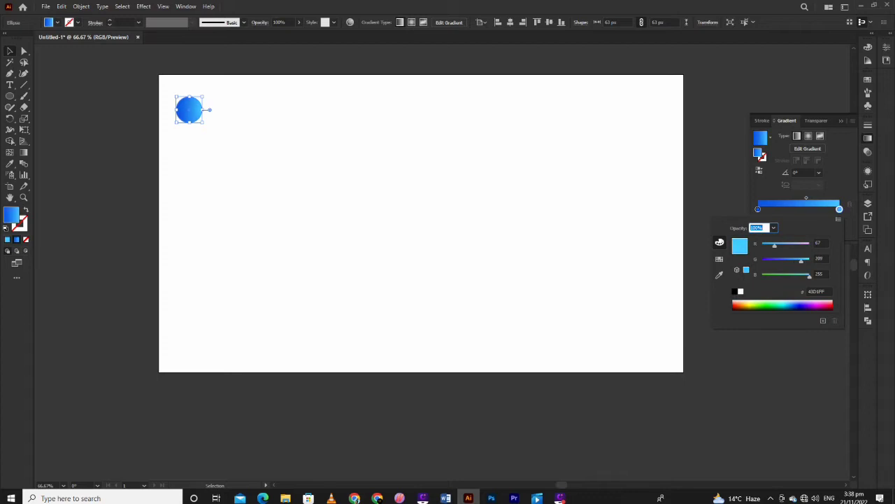
key("Return")
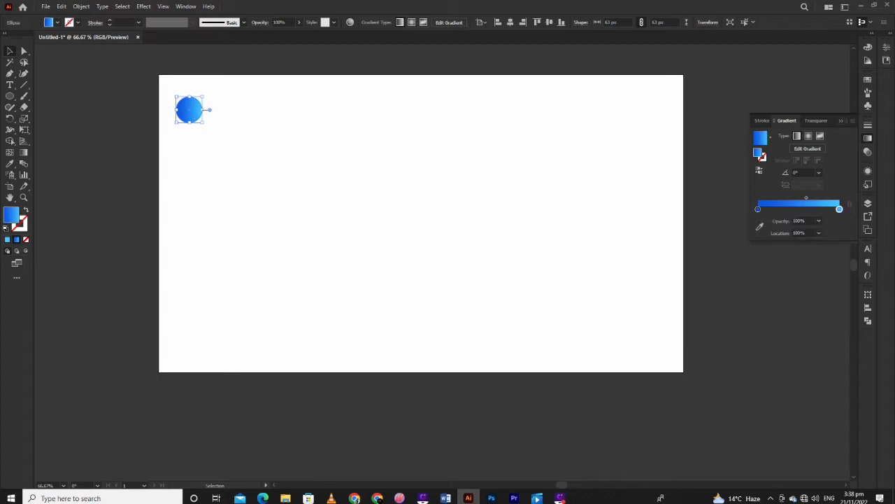
Drop a copy of the blue circle further down and select both circles
left_click(868, 137)
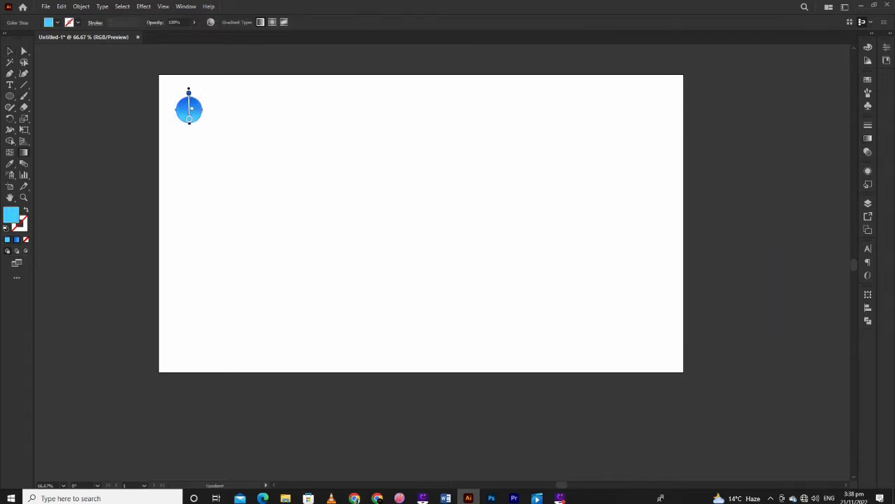
left_click_drag(189, 110, 185, 300)
left_click(189, 110, "shift")
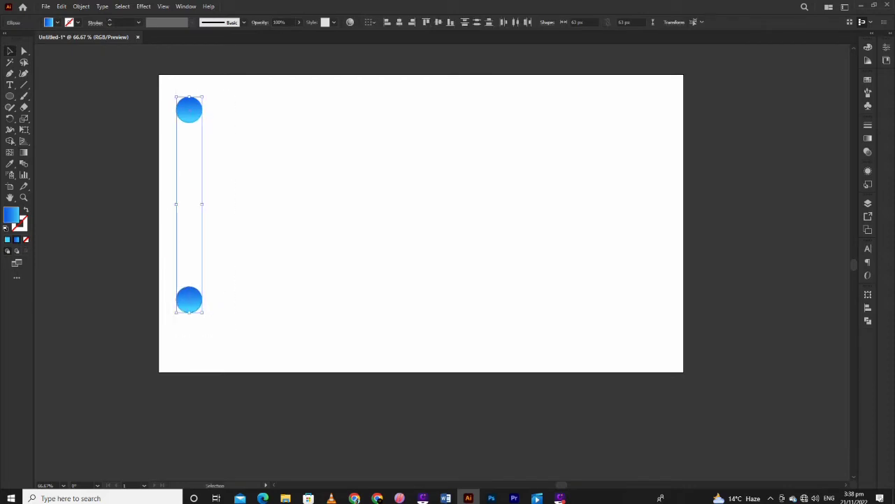
Blend the two circles with 50 specified steps into one vertical blue tube
left_click(81, 6)
left_click(233, 295)
left_click(577, 139)
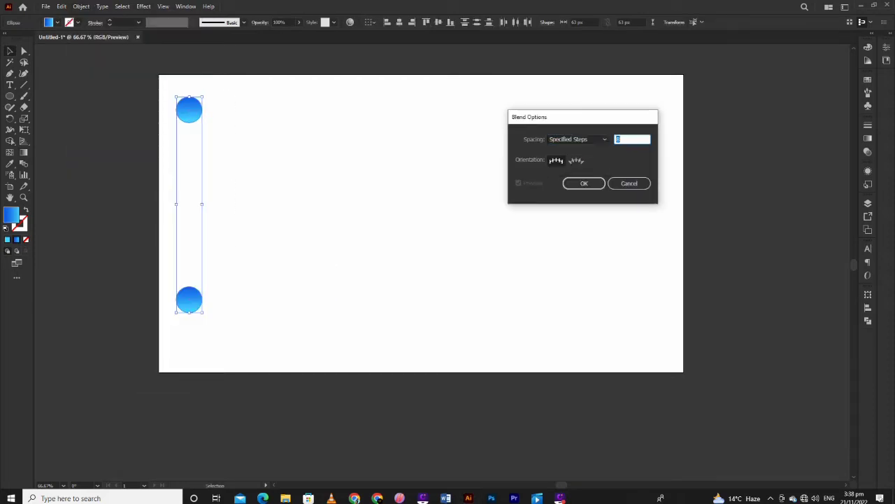
type("500")
key("Return")
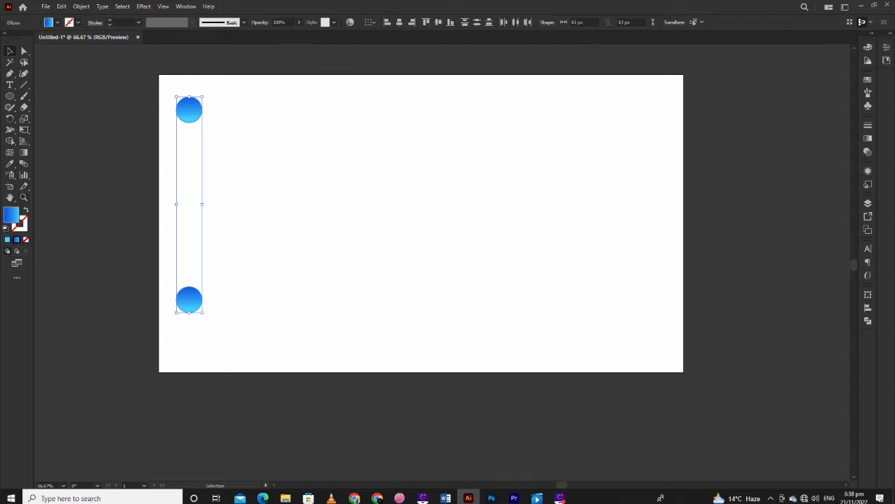
left_click(81, 7)
left_click(231, 261)
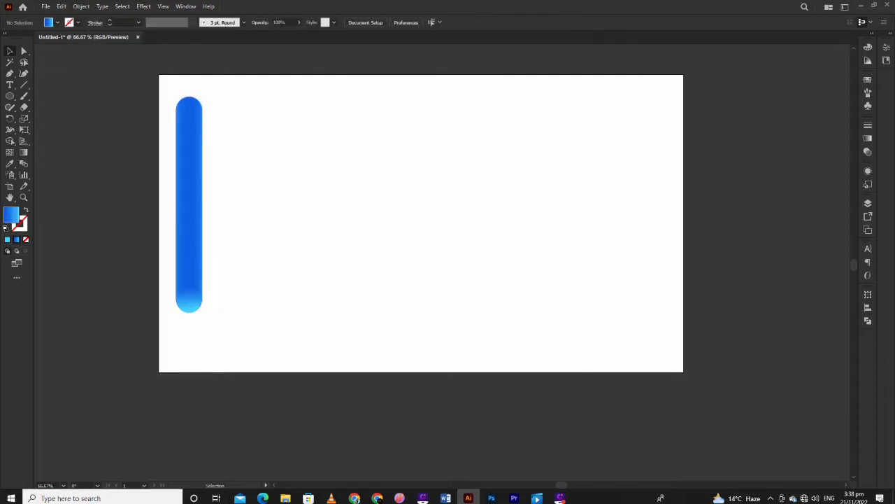
Place Lorem ipsum placeholder text near the artboard centre with the Type tool
left_click(10, 85)
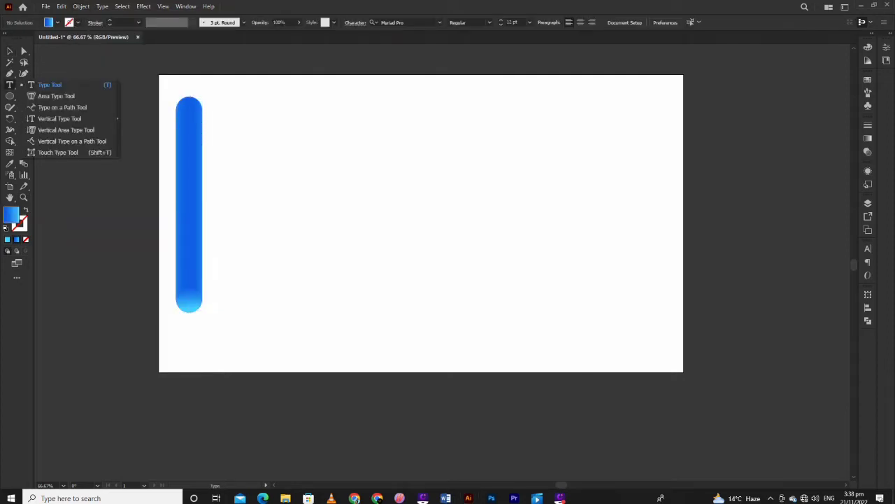
left_click(49, 84)
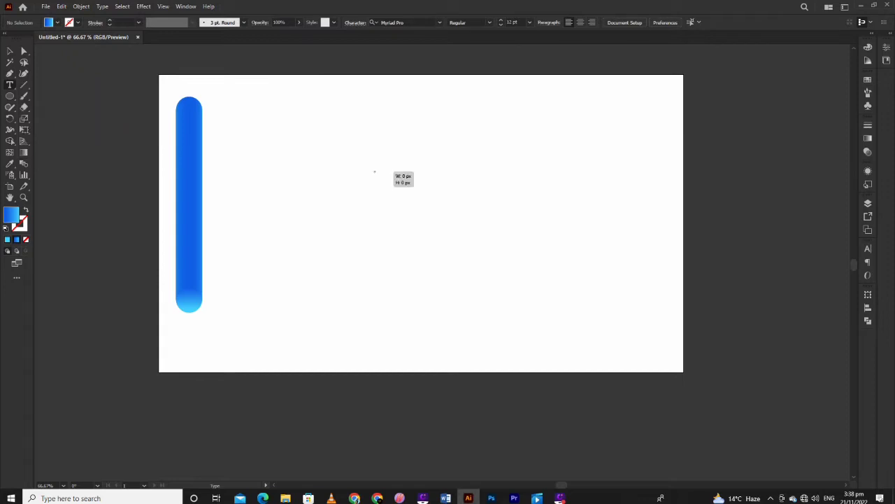
left_click(375, 172)
Browse the font family list and the font preview sample options
left_click(371, 22)
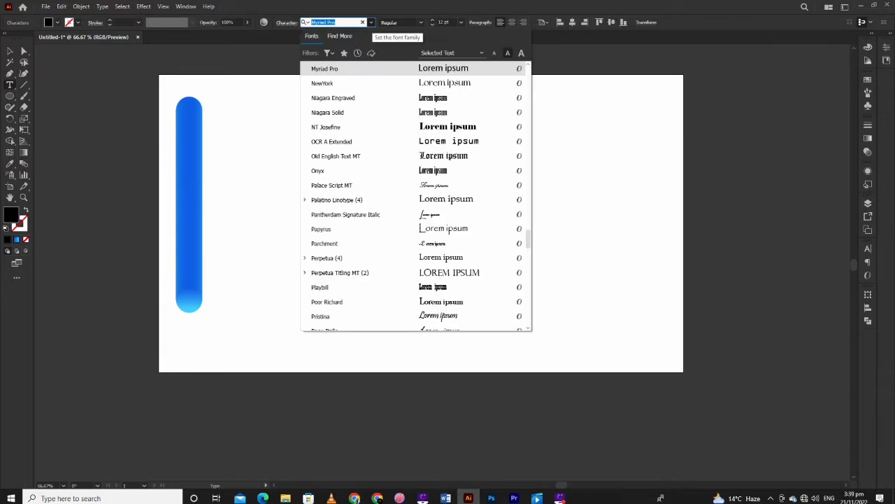
scroll(417, 196, "down", 2)
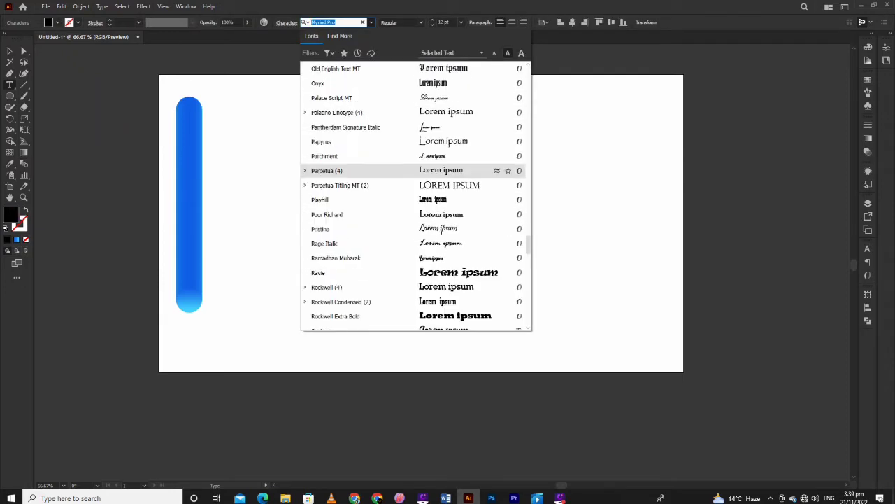
scroll(416, 196, "down", 1)
scroll(417, 196, "down", 1)
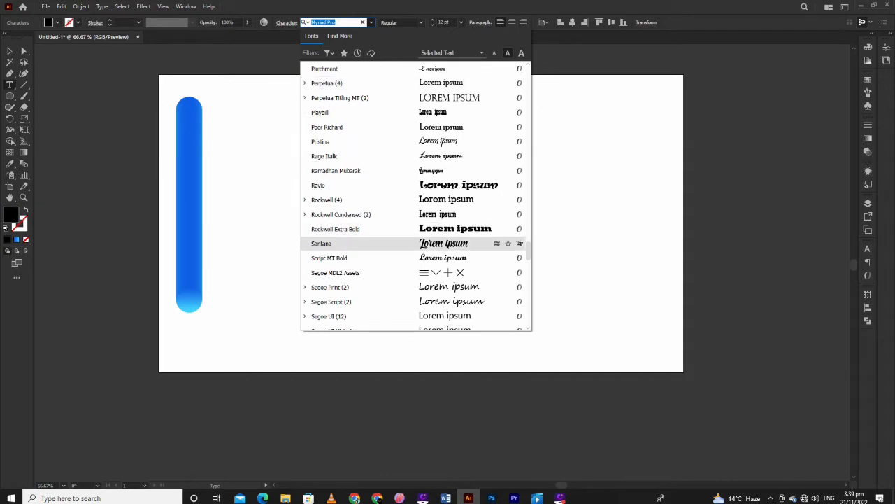
scroll(416, 229, "down", 2)
scroll(417, 228, "down", 1)
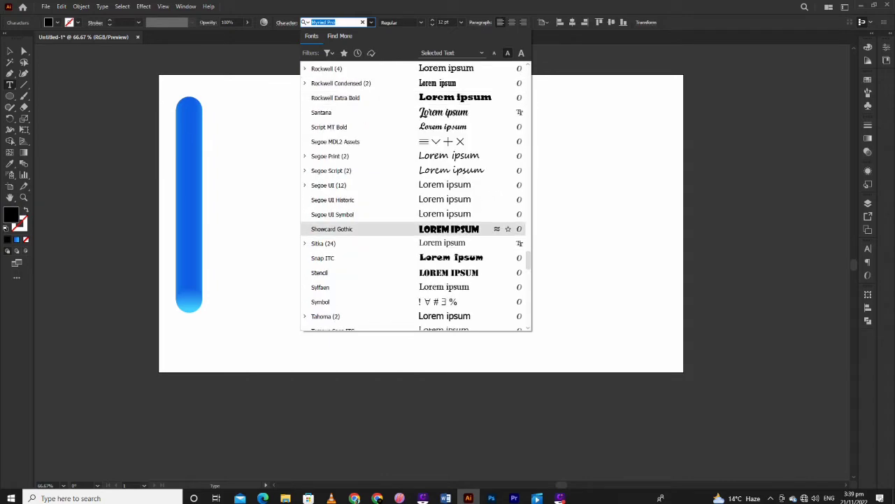
scroll(416, 228, "down", 1)
scroll(416, 228, "up", 3)
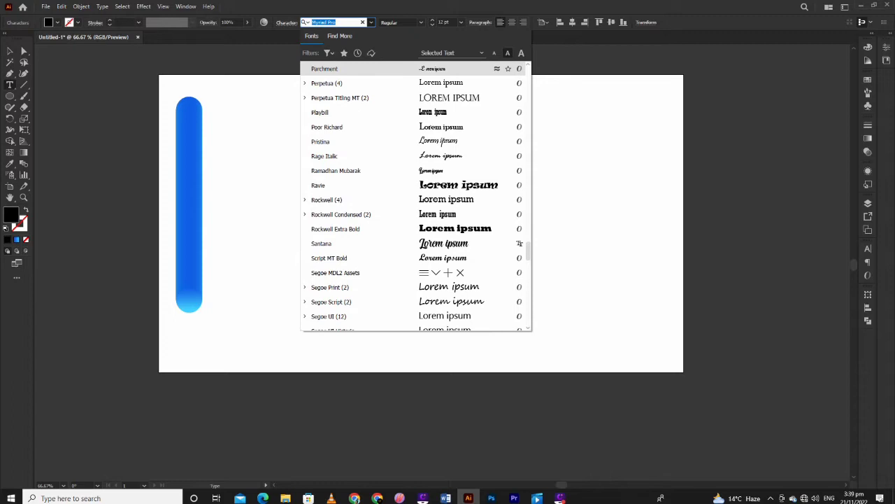
left_click(451, 53)
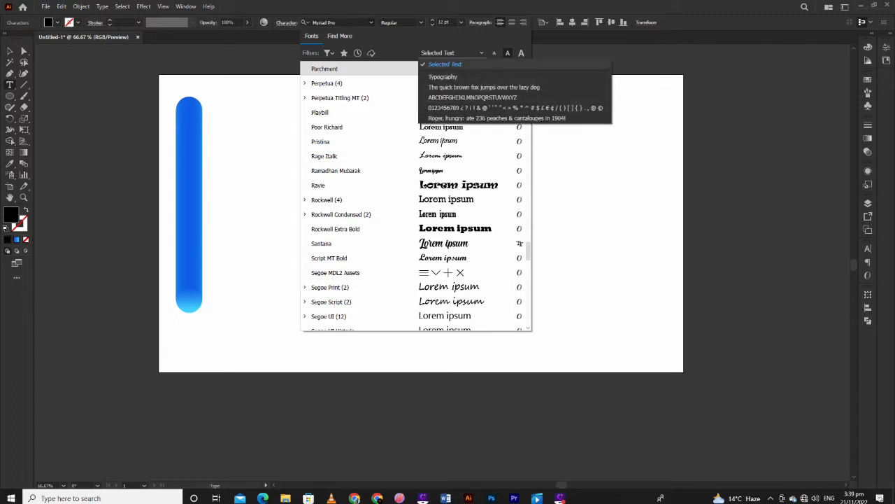
left_click(445, 64)
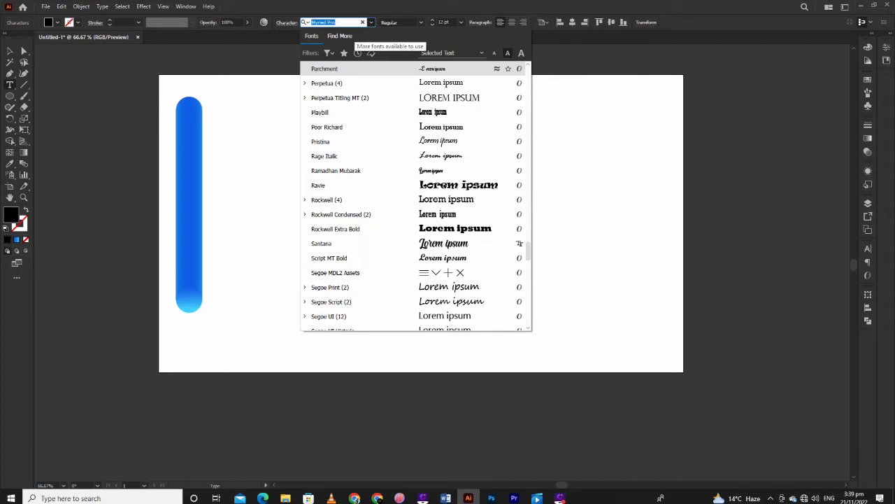
Apply the Impact font at 72 pt to the placeholder text
type("i")
key("Return")
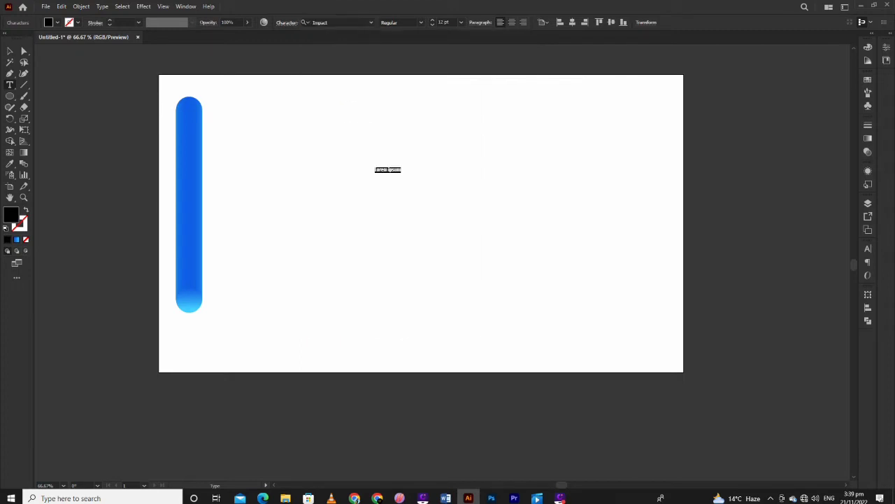
left_click(461, 23)
left_click(470, 188)
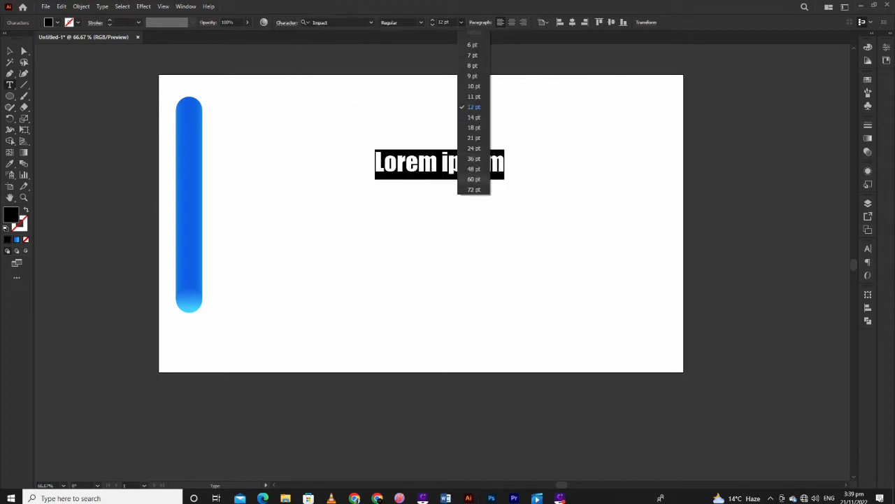
Replace the text with a D, enlarge it across the artboard and nudge it lower
type("D")
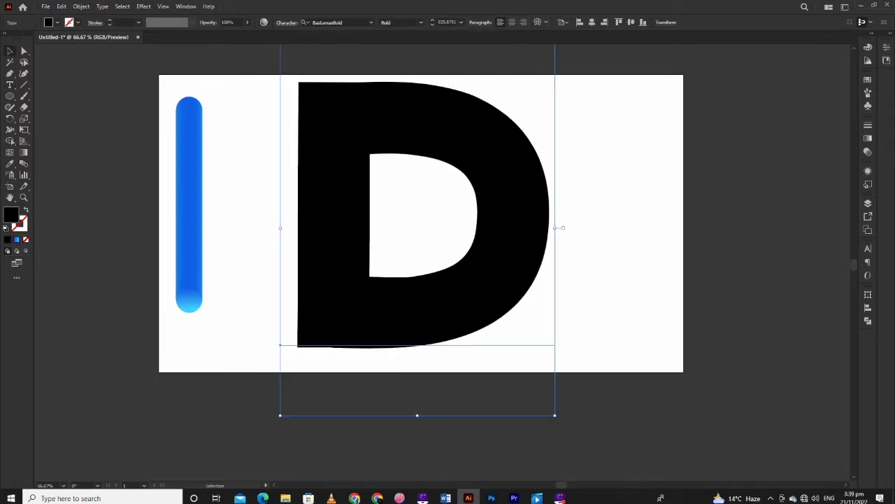
left_click_drag(553, 412, 534, 385)
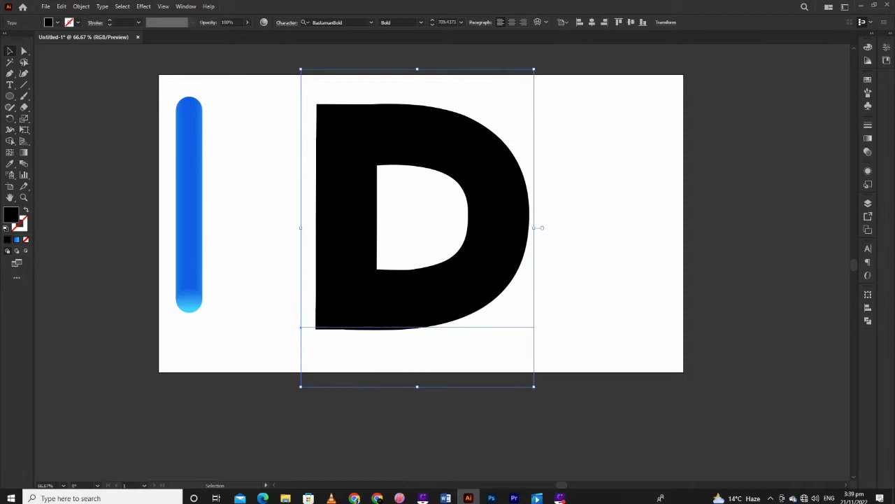
left_click_drag(493, 253, 504, 255)
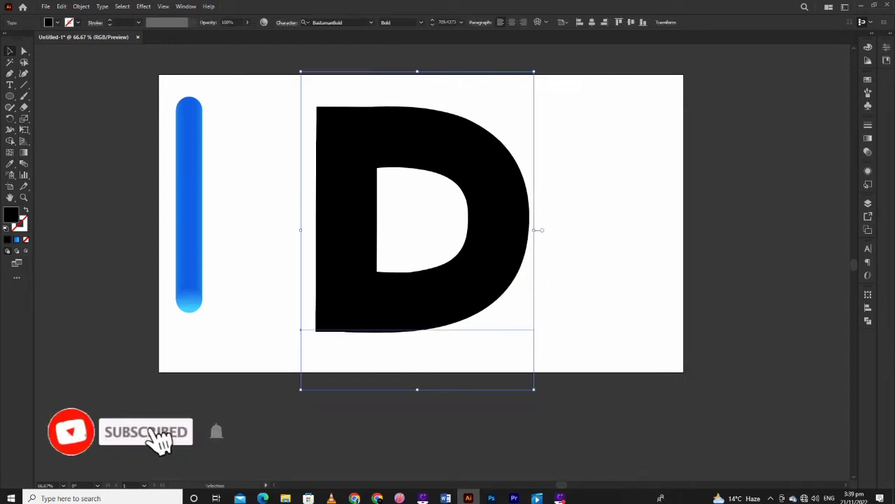
Expand the D text into outline shapes with Object > Expand, then deselect
key("alt+o")
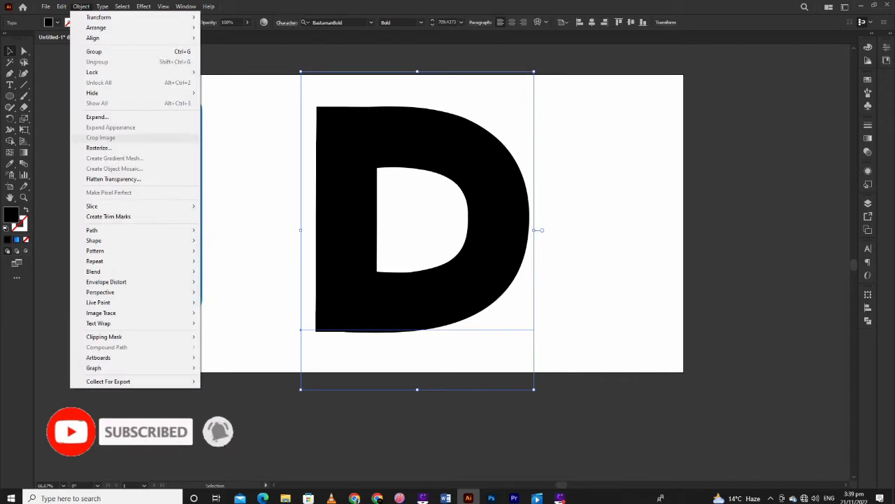
key("Up")
key("Up")
key("Return")
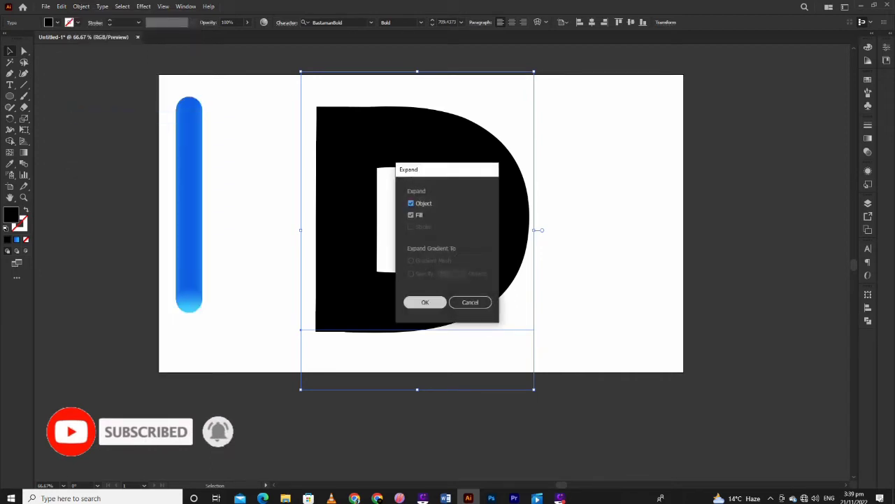
key("Return")
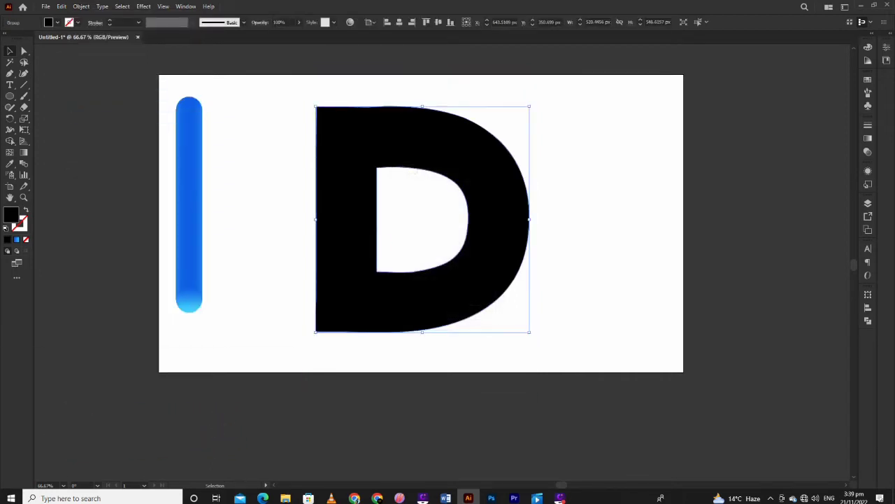
key("a")
key("ctrl+shift+a")
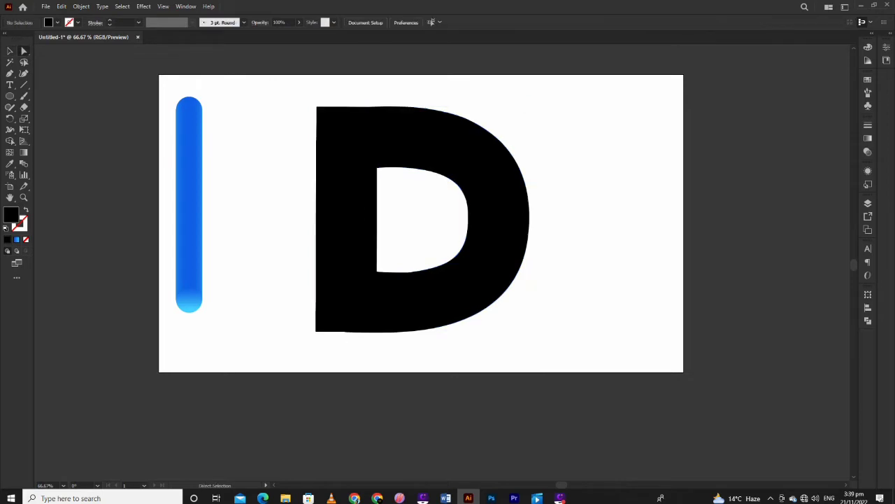
Delete the D's inner counter anchors and stray segments, then reselect the solid D
left_click(377, 167)
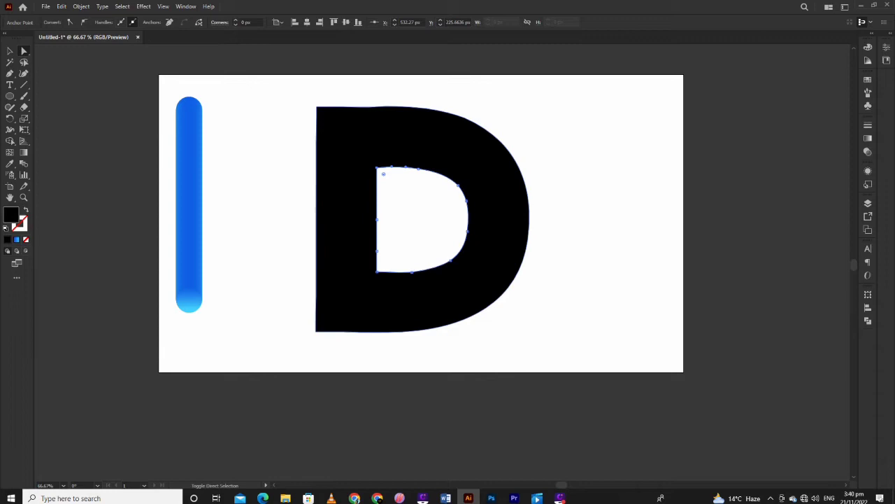
left_click(377, 271, "shift")
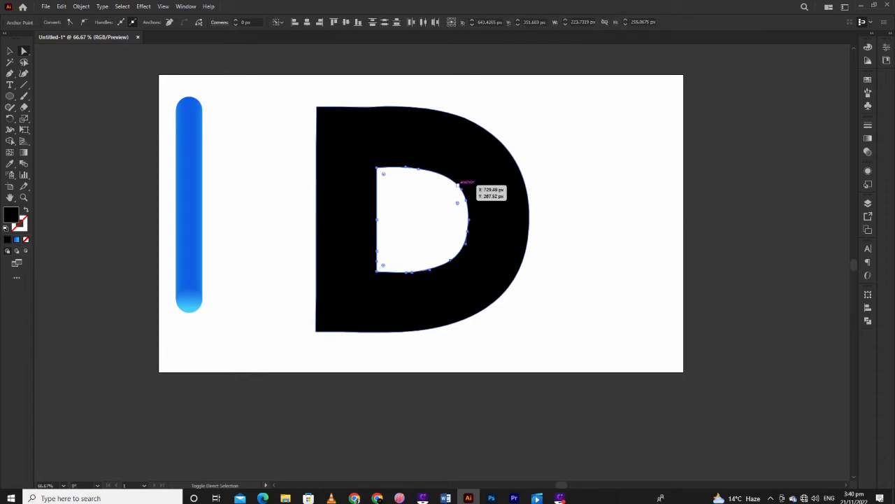
left_click(418, 167, "shift")
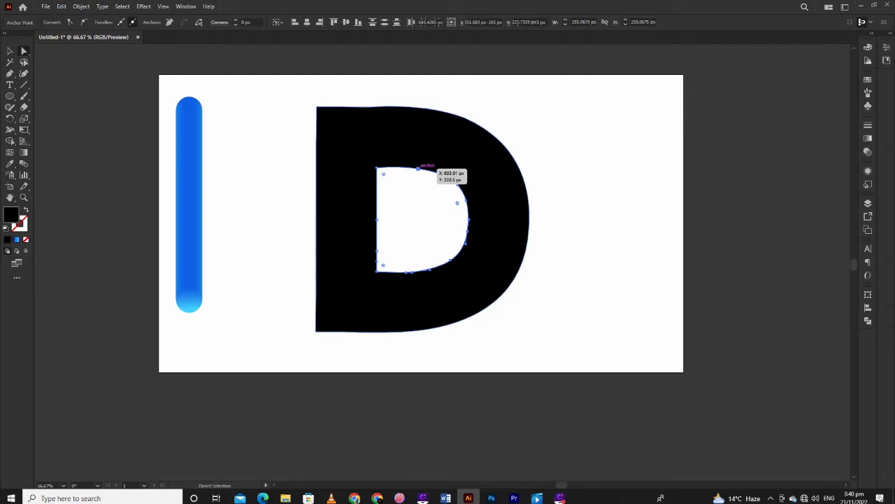
key("Delete")
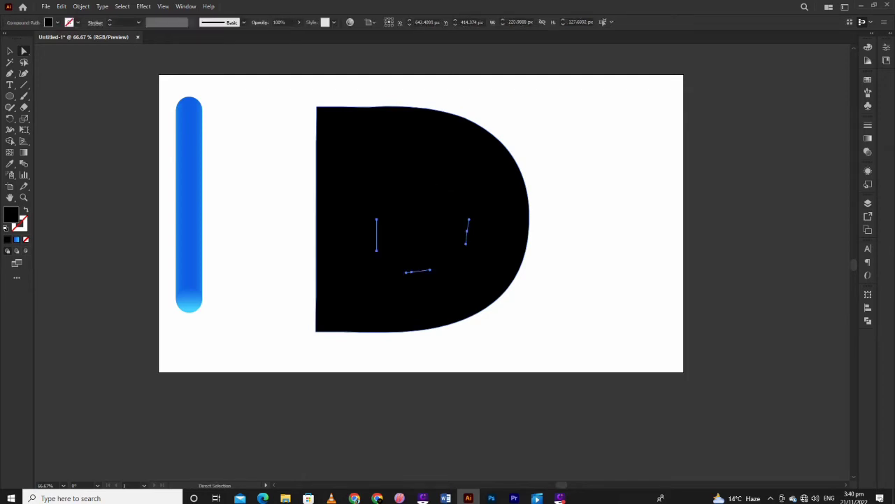
key("Delete")
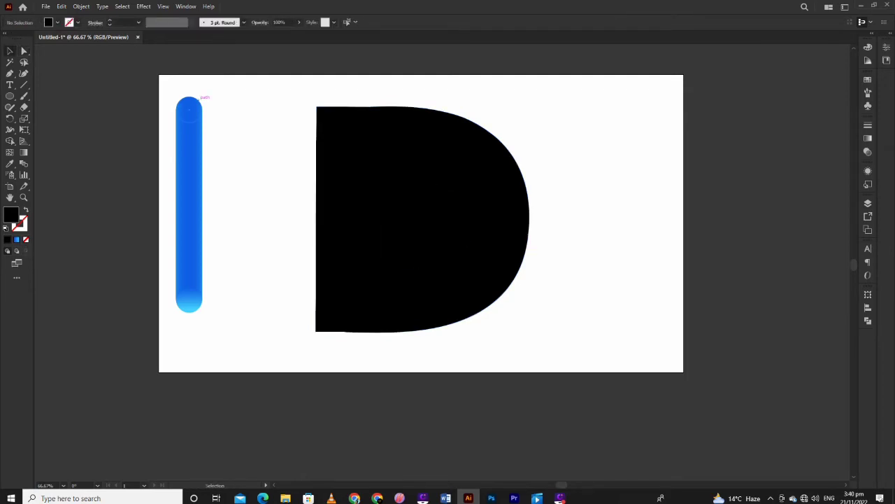
left_click_drag(287, 94, 393, 185)
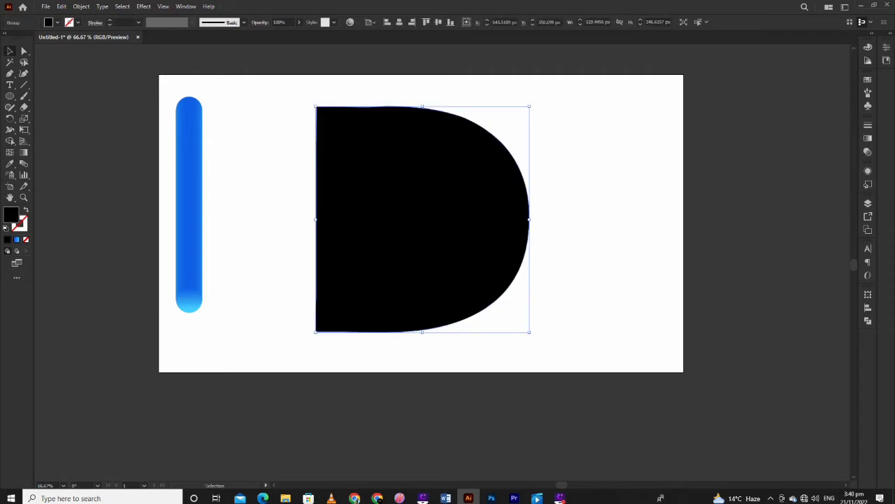
Swap the D's fill and stroke to leave a black outline, then select it with the blue tube
left_click(25, 210)
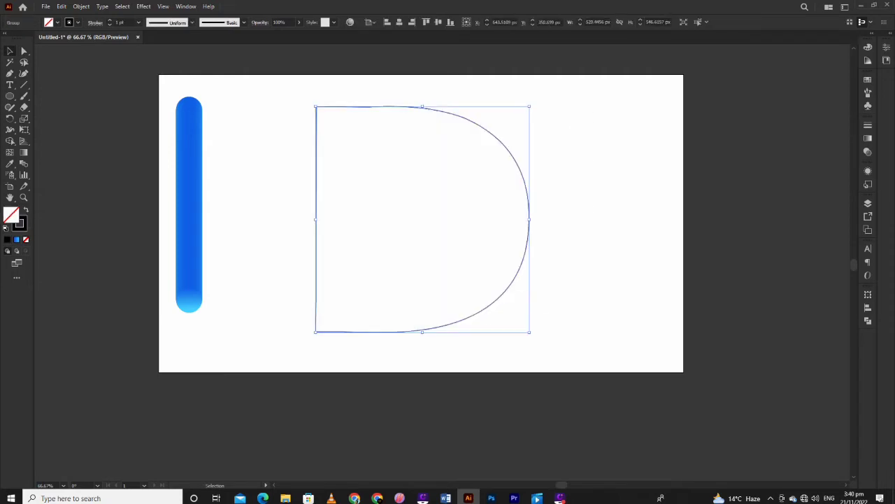
key("ctrl+shift+a")
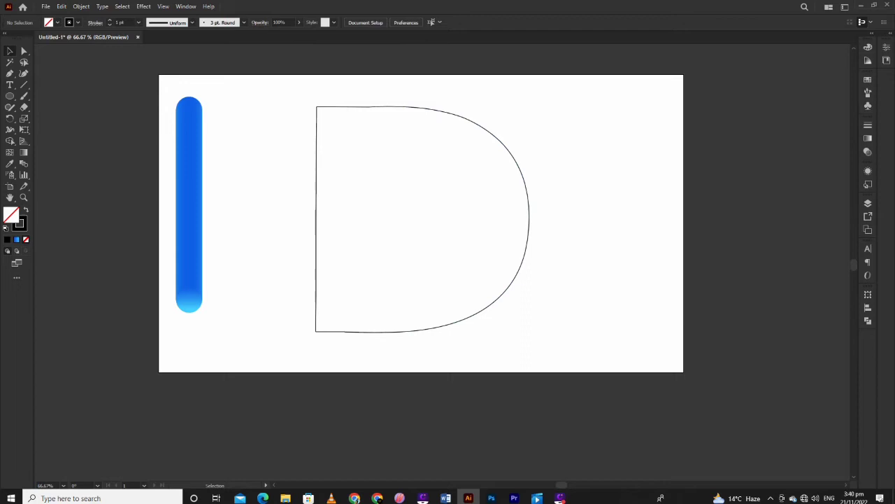
left_click_drag(164, 78, 566, 339)
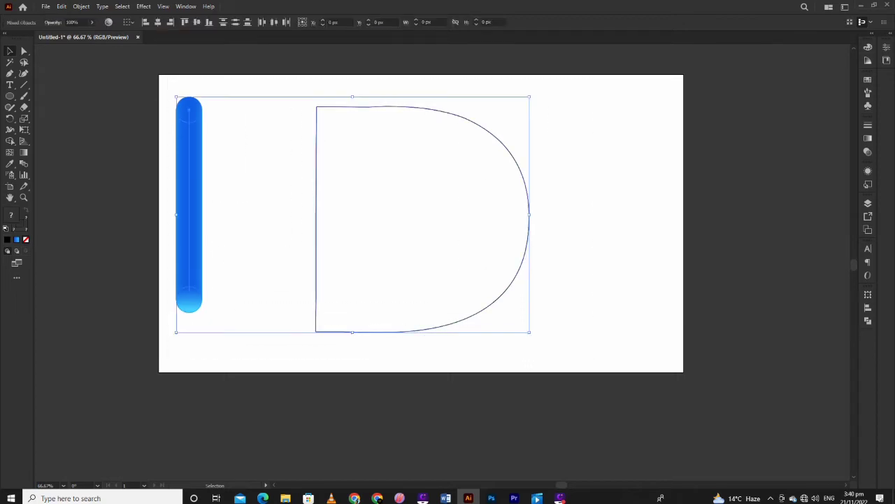
left_click_drag(566, 339, 594, 355)
key("alt+o")
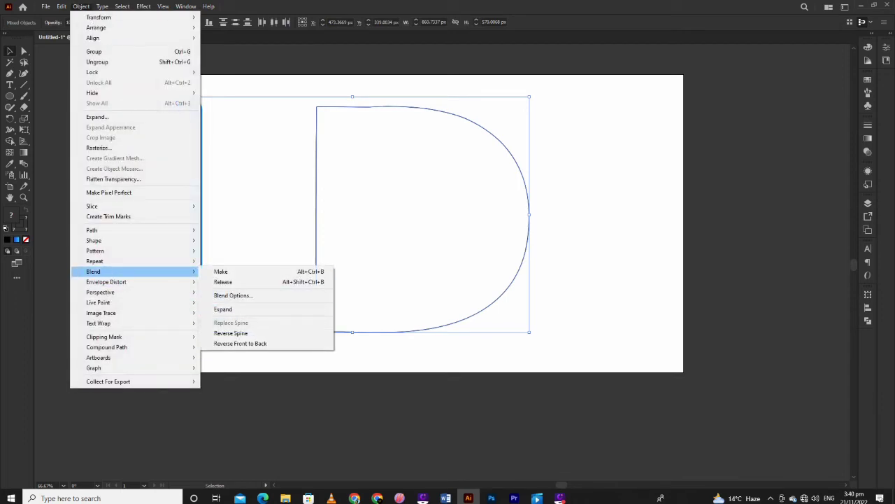
Ungroup the D outline and release its compound path into a plain path
key("Escape")
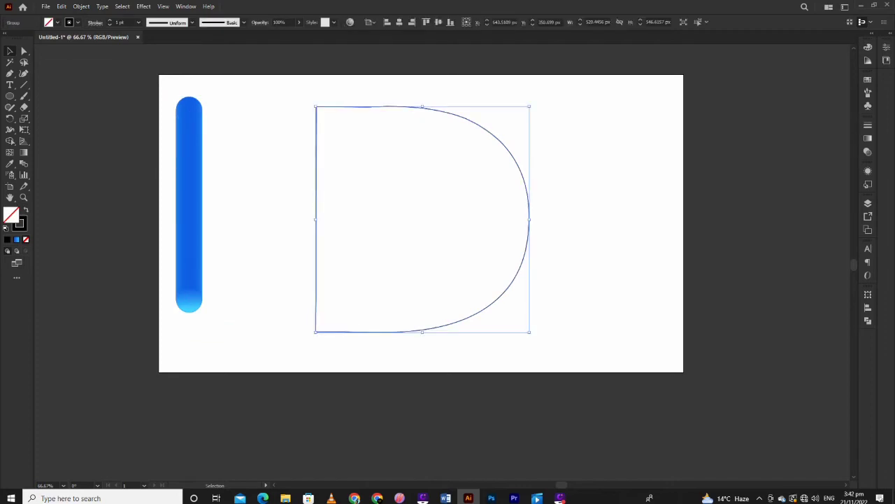
right_click(526, 219)
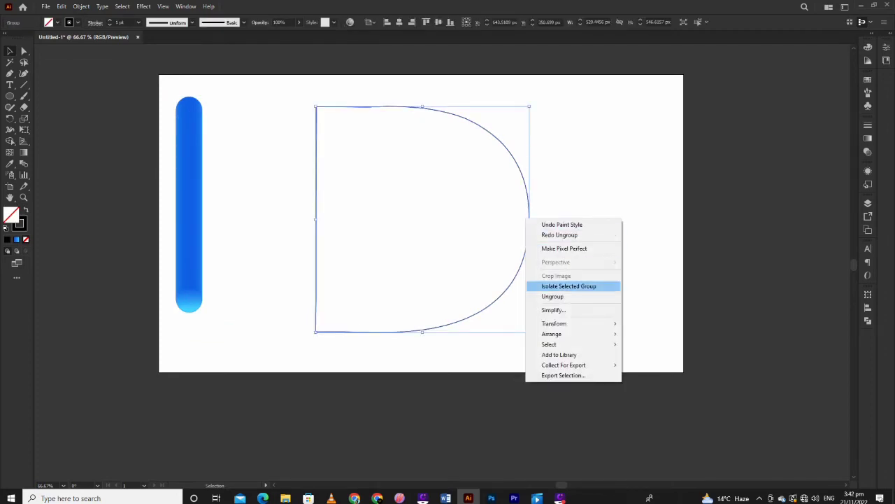
left_click(553, 296)
right_click(527, 206)
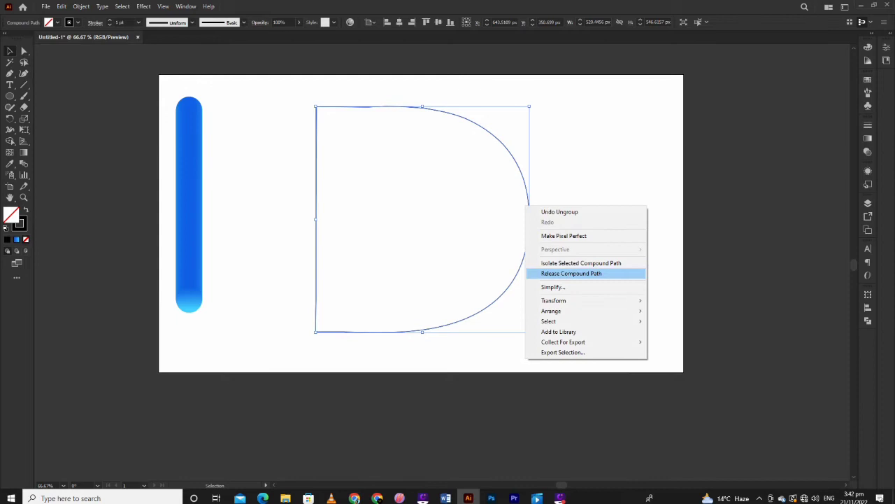
left_click(571, 273)
Replace the blend's spine with the D path so the blue tube follows the letter
left_click_drag(165, 89, 569, 325)
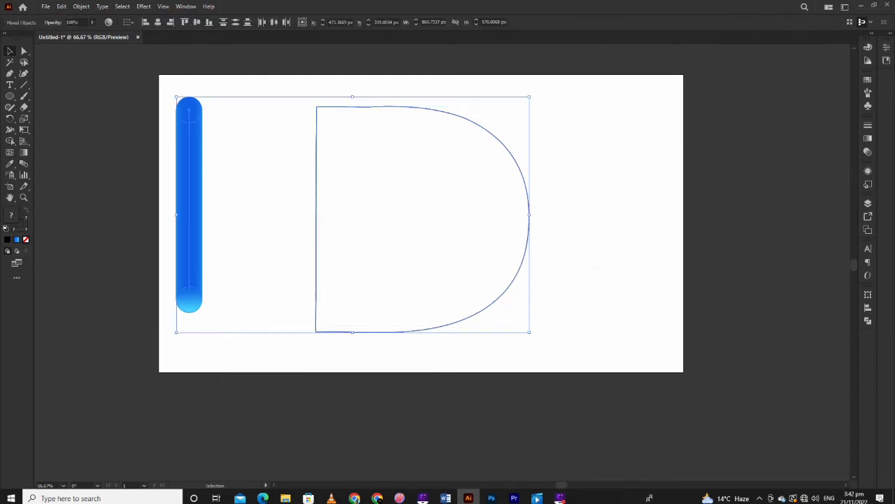
left_click(81, 7)
mouse_move(93, 272)
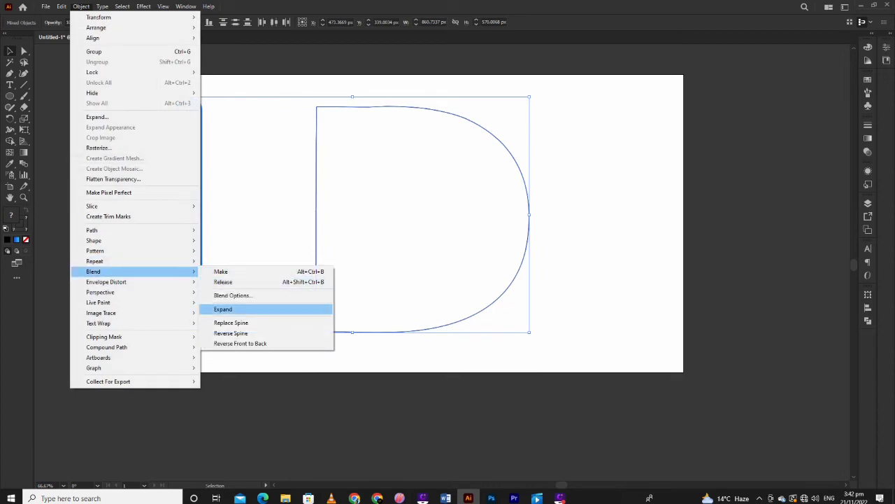
left_click(230, 322)
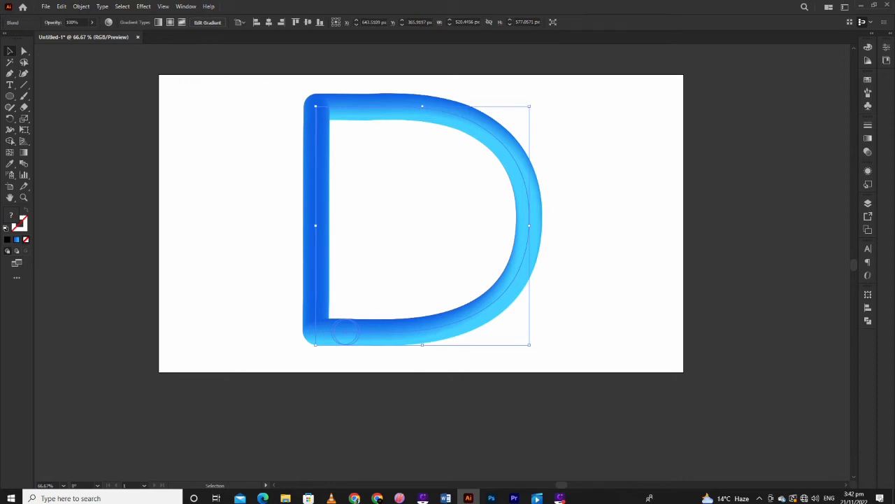
key("ctrl+shift+a")
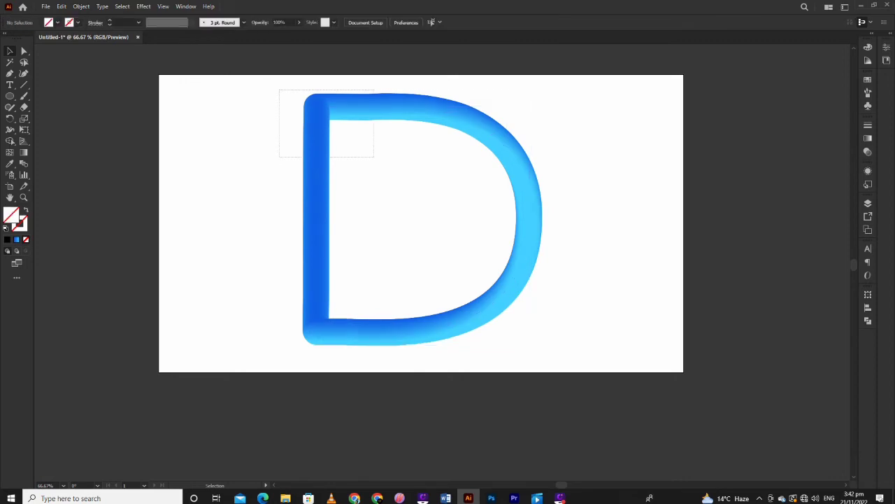
left_click_drag(374, 157, 580, 301)
Apply Roughen to the blue D with Absolute size 54 px and detail 56
left_click(143, 6)
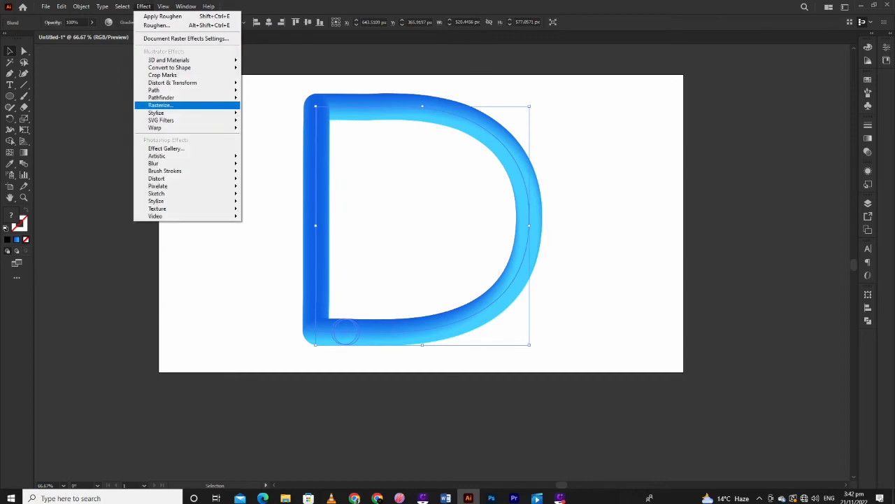
mouse_move(173, 82)
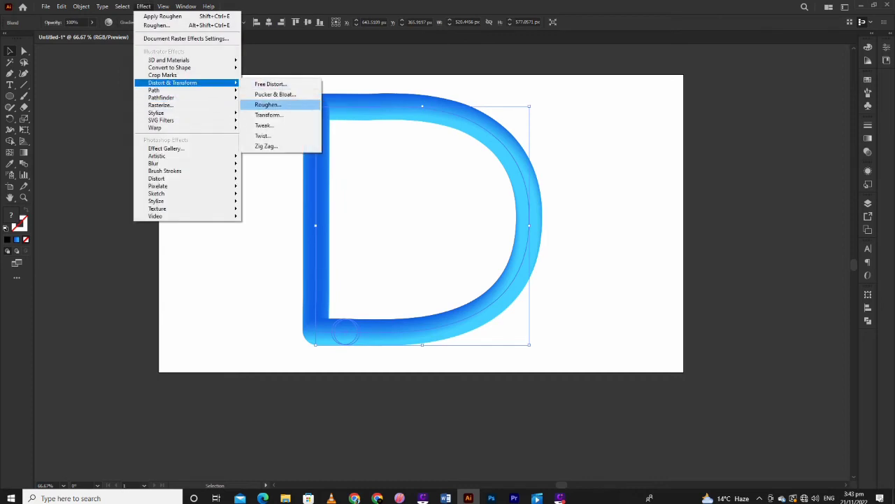
left_click(268, 104)
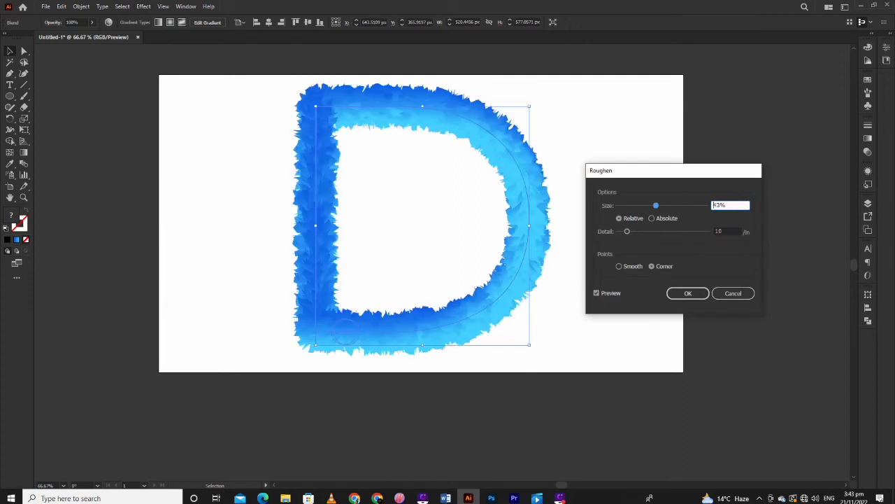
left_click(651, 217)
key("Tab")
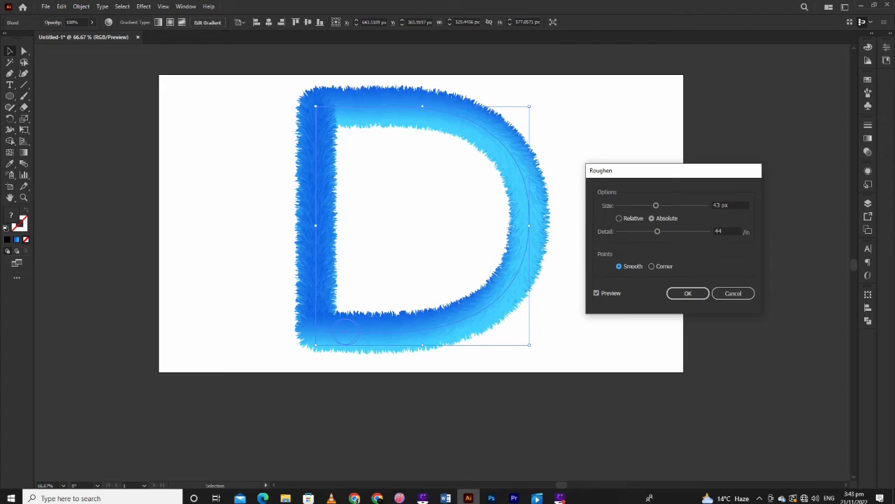
key("Up")
key("Up")
key("Up")
key("shift+Tab")
key("Up")
key("Up")
key("Up")
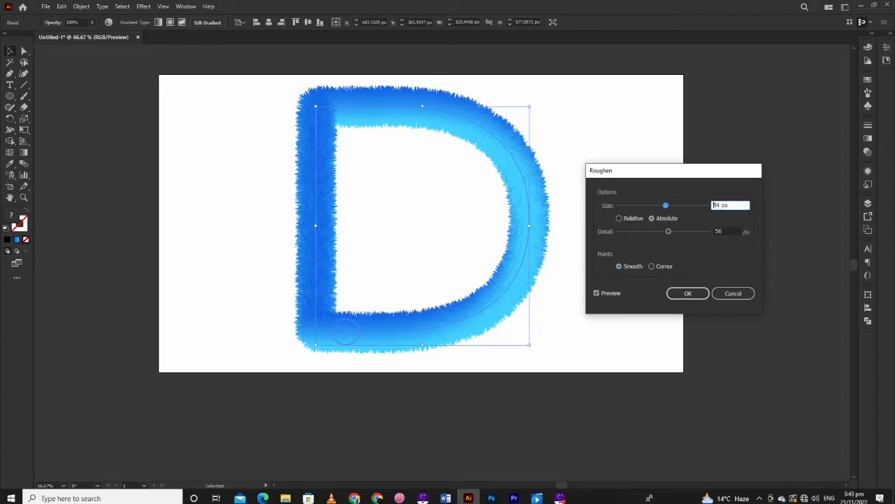
key("Tab")
key("Return")
key("ctrl+shift+a")
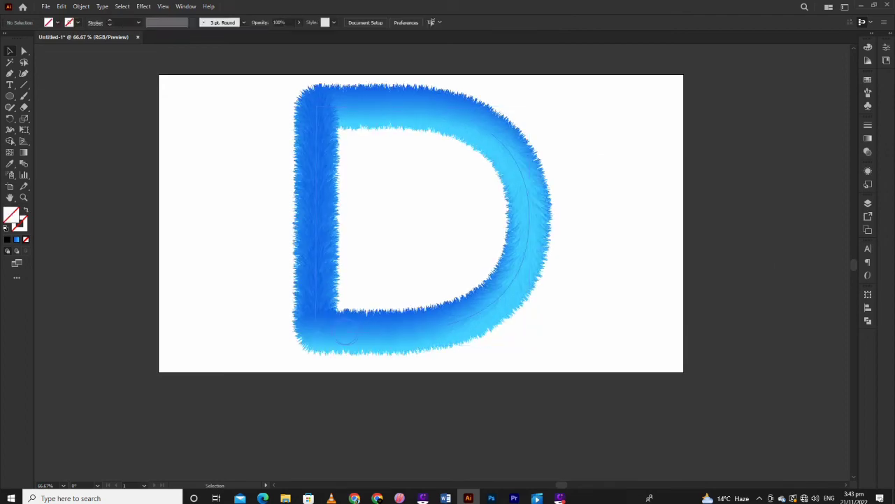
scroll(575, 207, "up", 3)
scroll(442, 262, "down", 1)
scroll(442, 263, "down", 2)
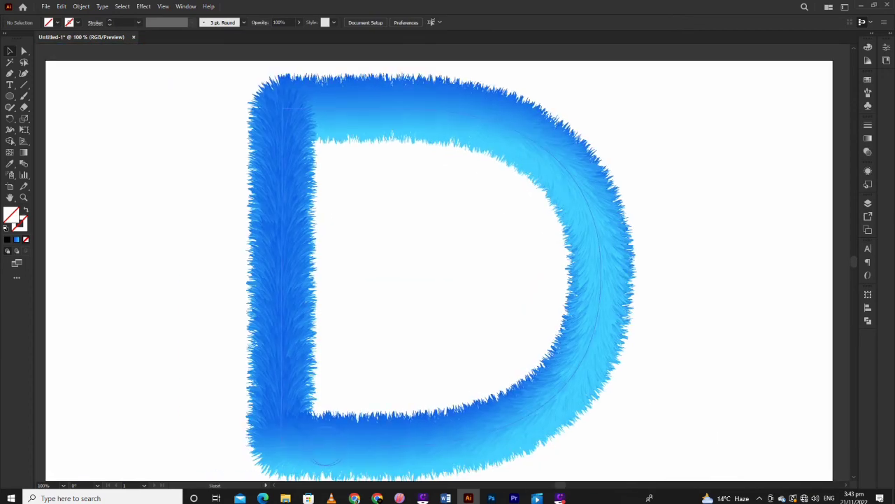
scroll(442, 262, "down", 1)
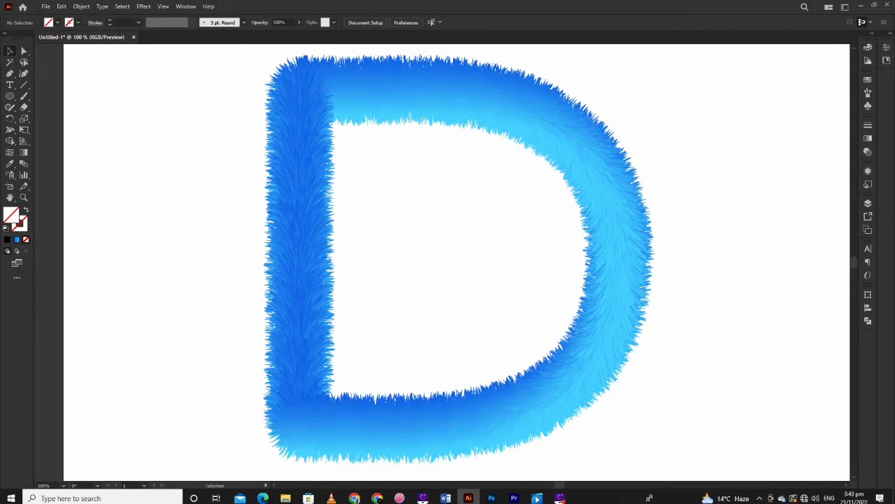